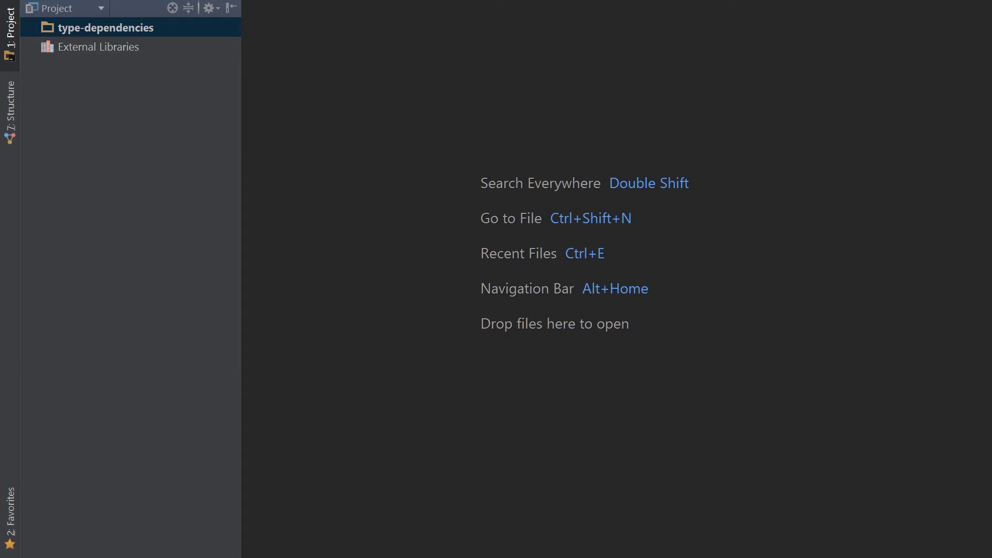
# Step: Run npm init in the Terminal, accepting every default to generate package.json
pyautogui.hotkey('alt', 'F12')
pyautogui.write('npm')
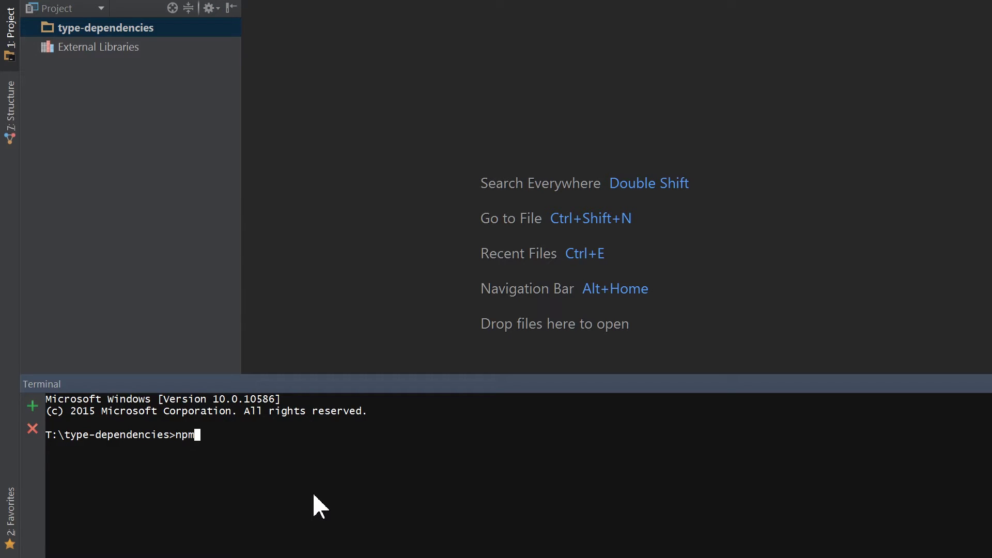
pyautogui.write(' init')
pyautogui.press('Return')
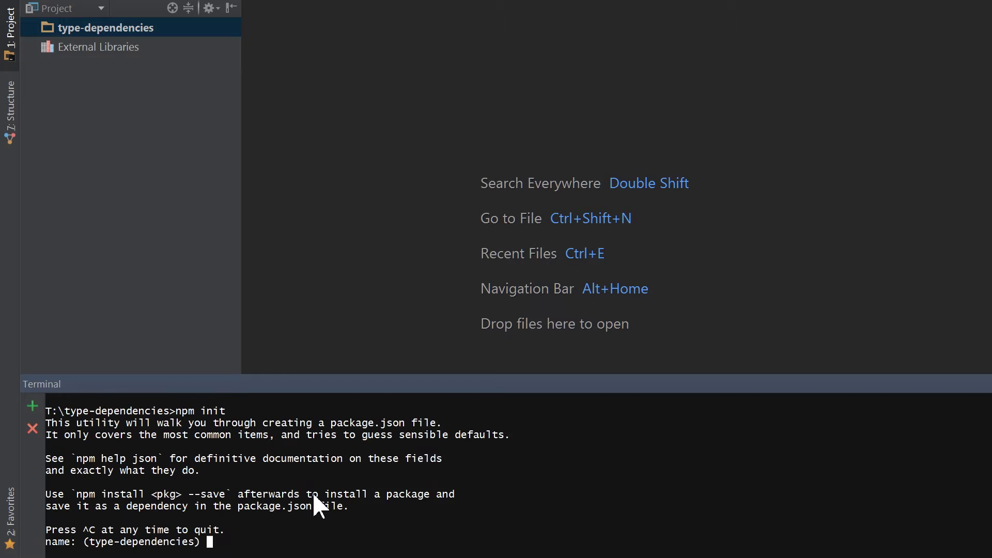
pyautogui.press('Return')
pyautogui.press('Return')
pyautogui.press('Return')
pyautogui.press('Return')
pyautogui.press('Return')
pyautogui.press('Return')
pyautogui.press('Return')
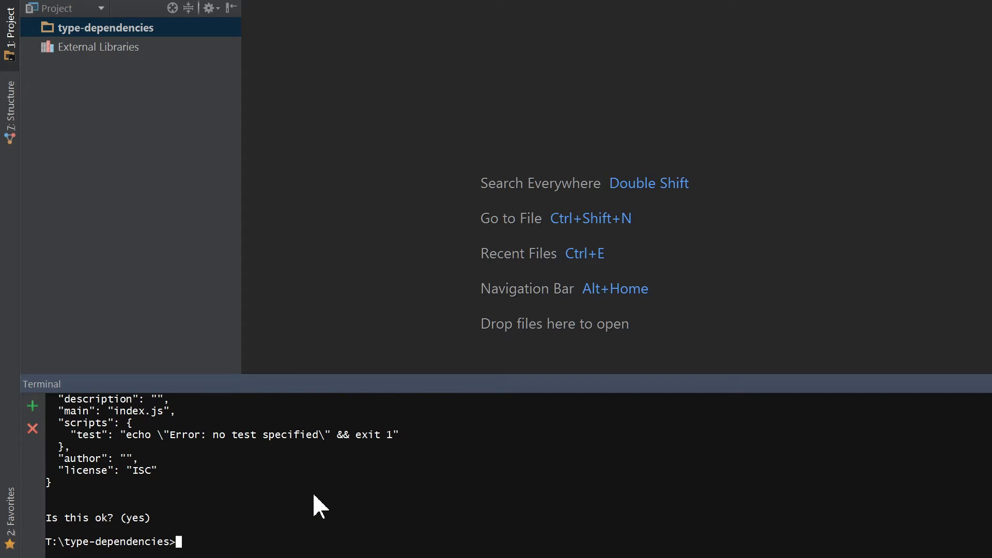
pyautogui.write('np')
pyautogui.write('m install @ty')
pyautogui.write('pes/assert ')
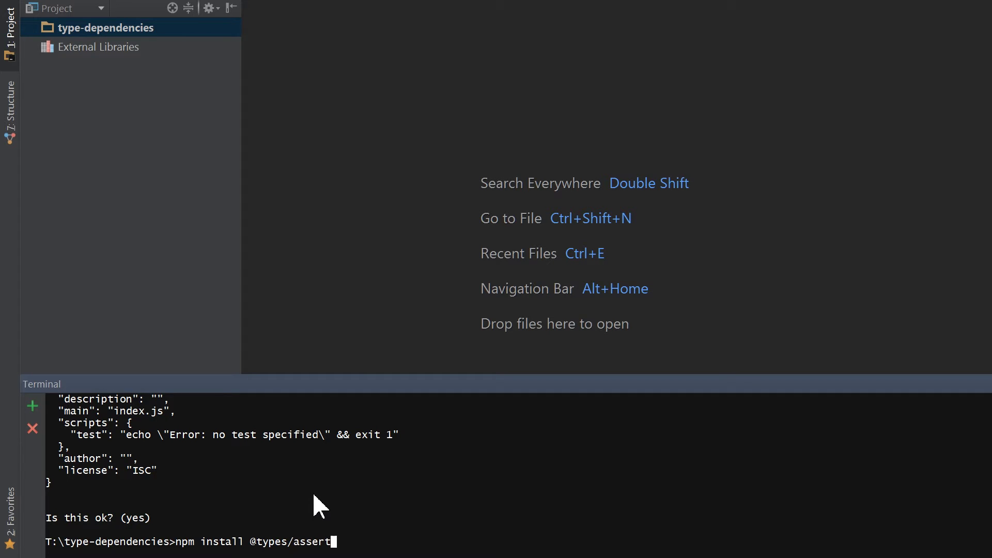
pyautogui.write('--save')
pyautogui.press('Return')
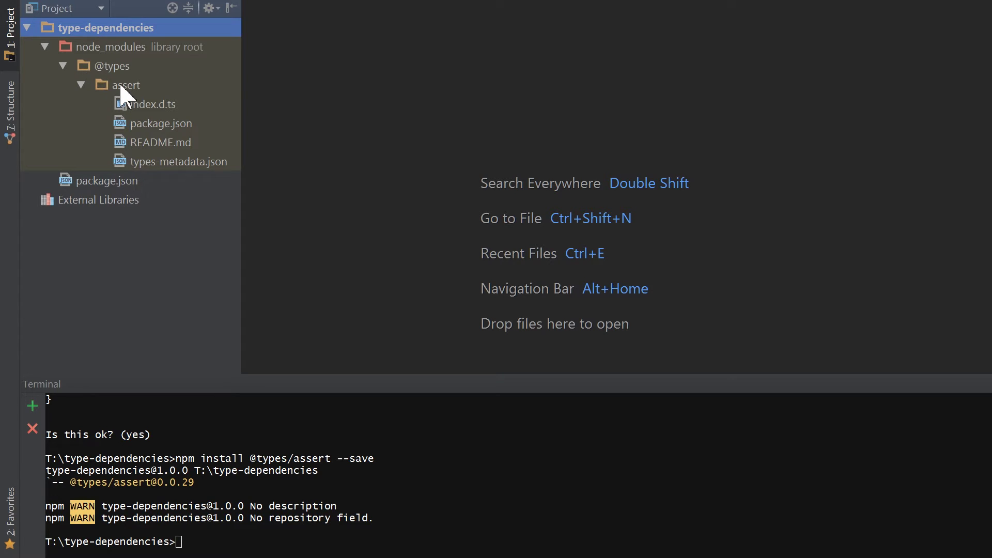
pyautogui.doubleClick(117, 179)
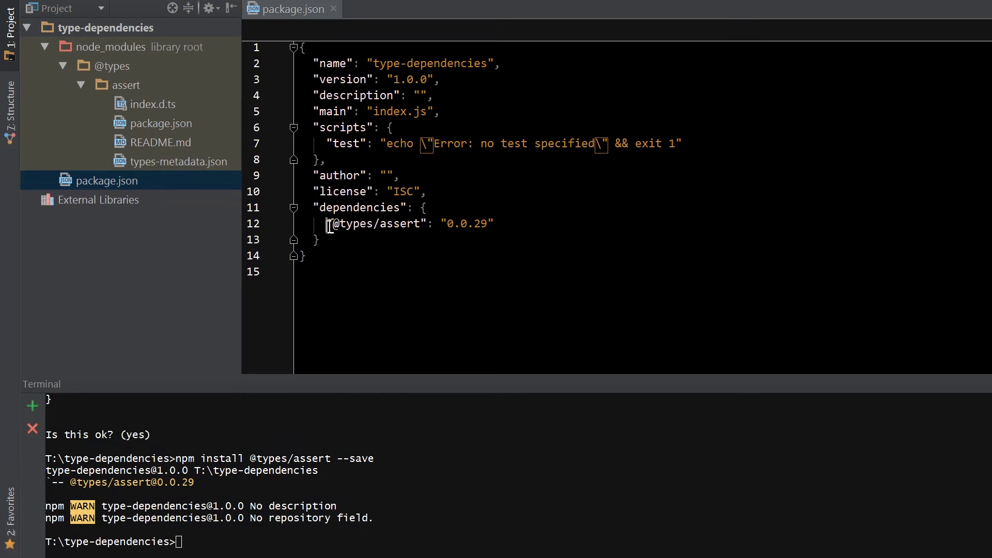
pyautogui.moveTo(327, 223); pyautogui.dragTo(496, 224)
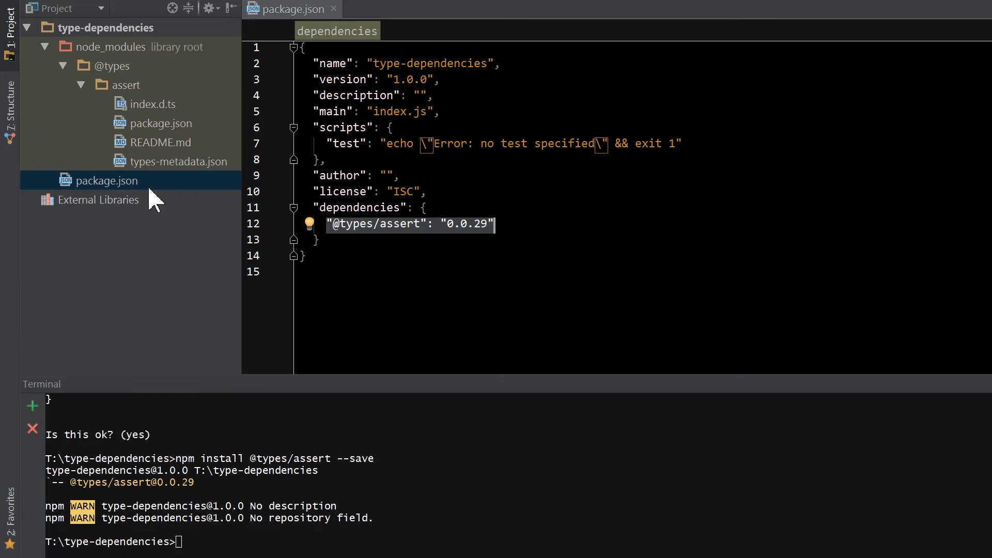
pyautogui.click(224, 543)
pyautogui.write('npm inst')
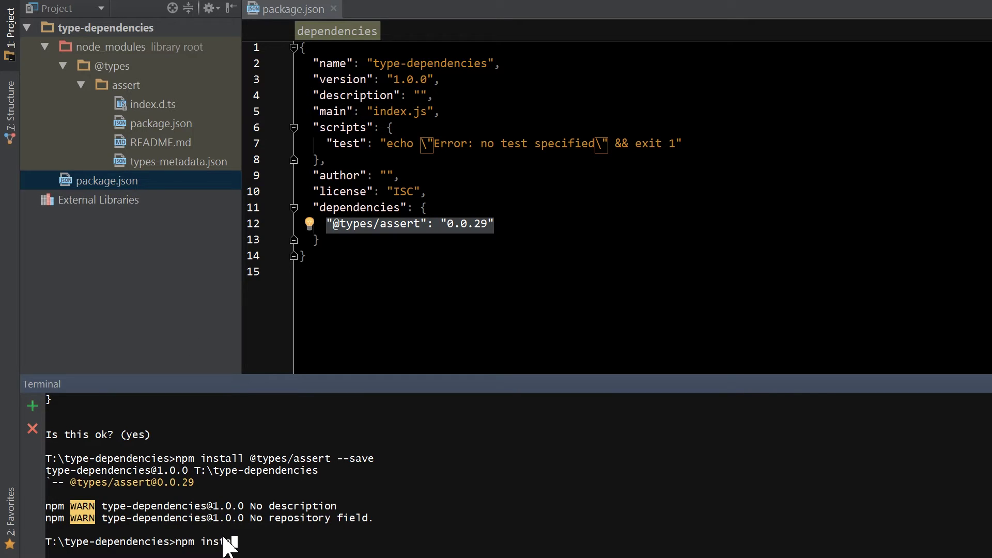
pyautogui.write('all @types/jquery --save')
pyautogui.press('Return')
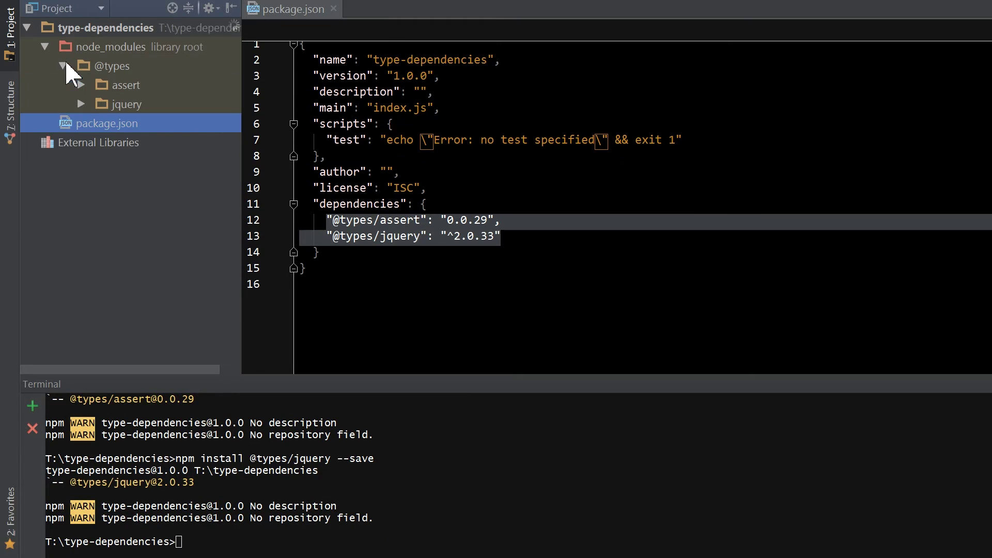
pyautogui.click(81, 104)
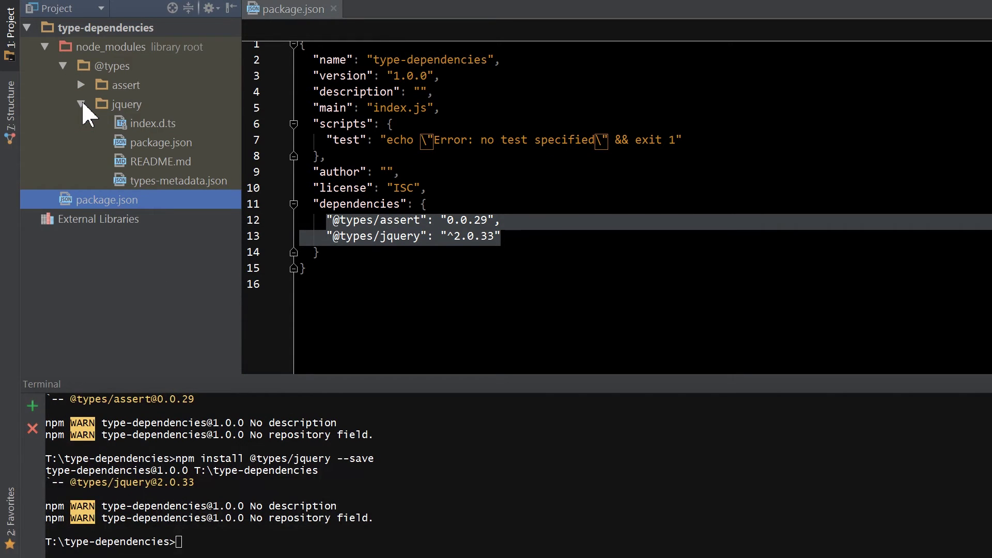
pyautogui.click(81, 27)
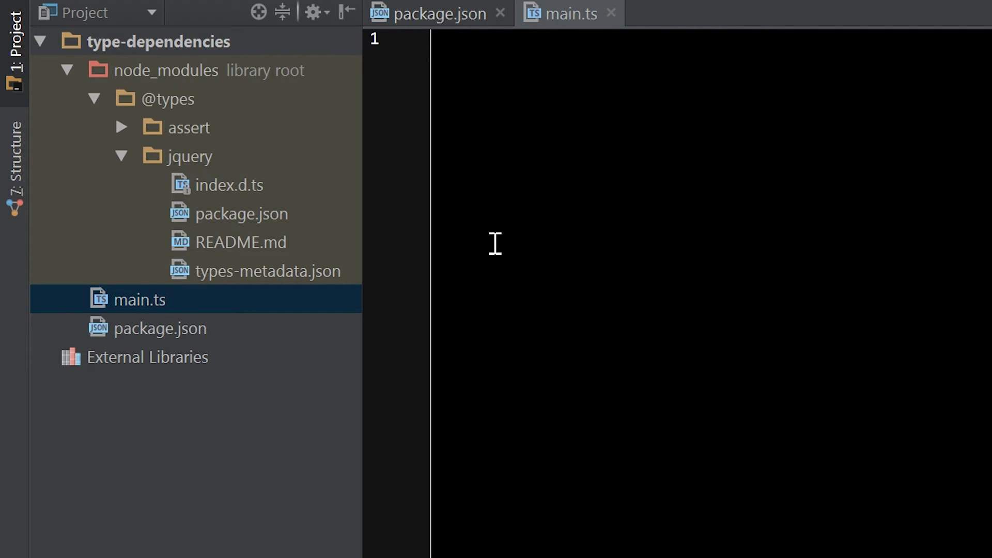
pyautogui.write('var $')
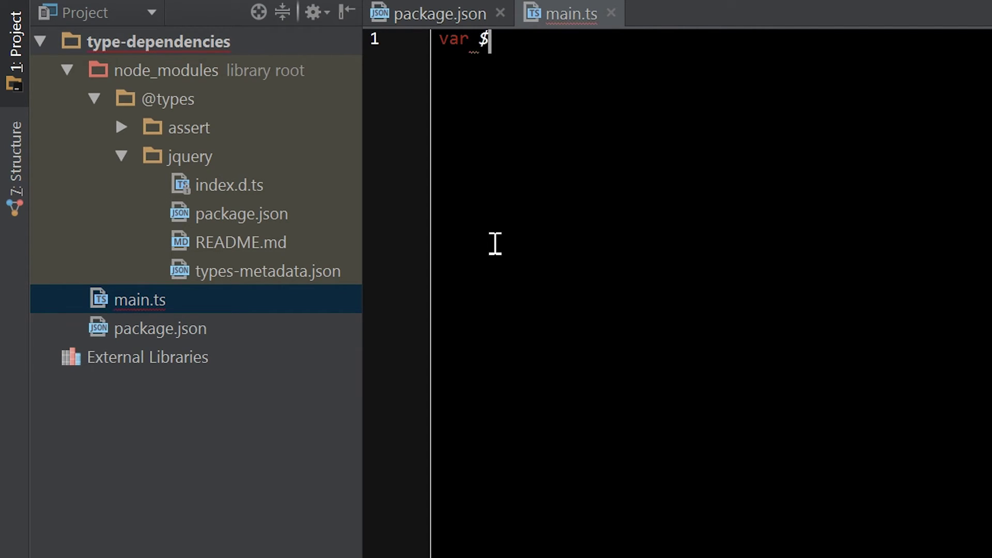
pyautogui.write('document = $(document')
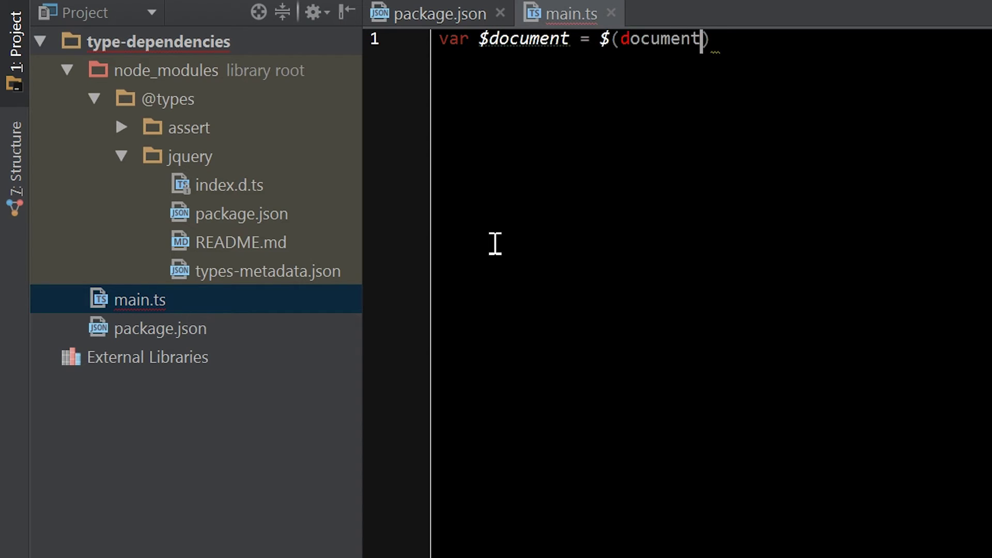
pyautogui.write(');')
# Step: Write a $document ready handler logging "ready!" in main.ts, adding the jQuery reference path
pyautogui.press('Return')
pyautogui.write('$document.ready(')
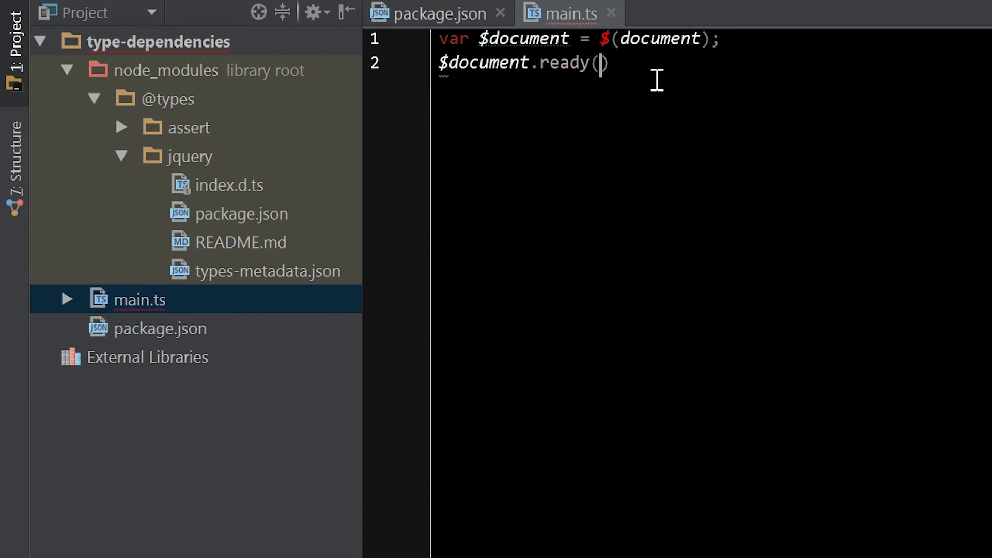
pyautogui.write('()=>{')
pyautogui.press('Return')
pyautogui.hotkey('alt', 'Return')
pyautogui.press('Return')
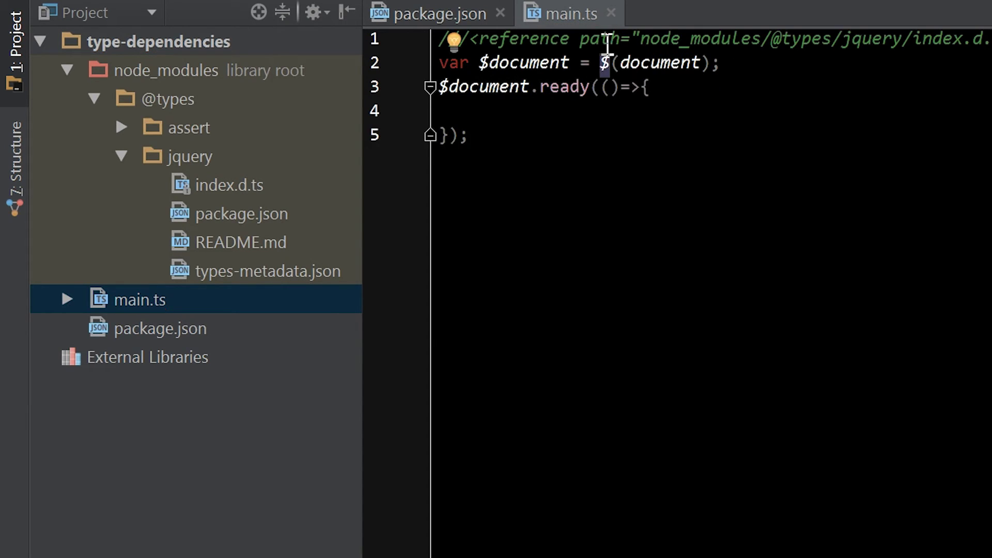
pyautogui.click(594, 115)
pyautogui.write('console.log("ready!')
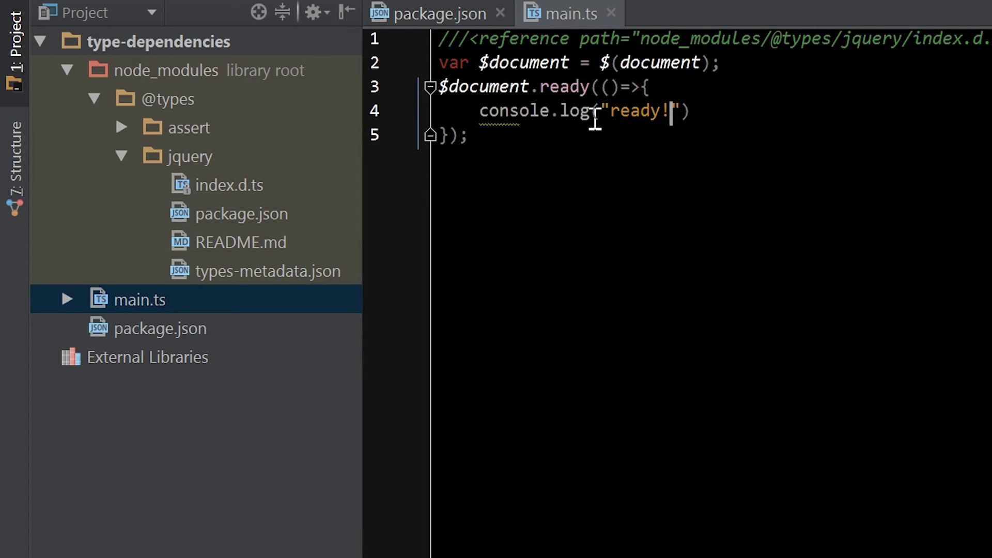
pyautogui.write('");')
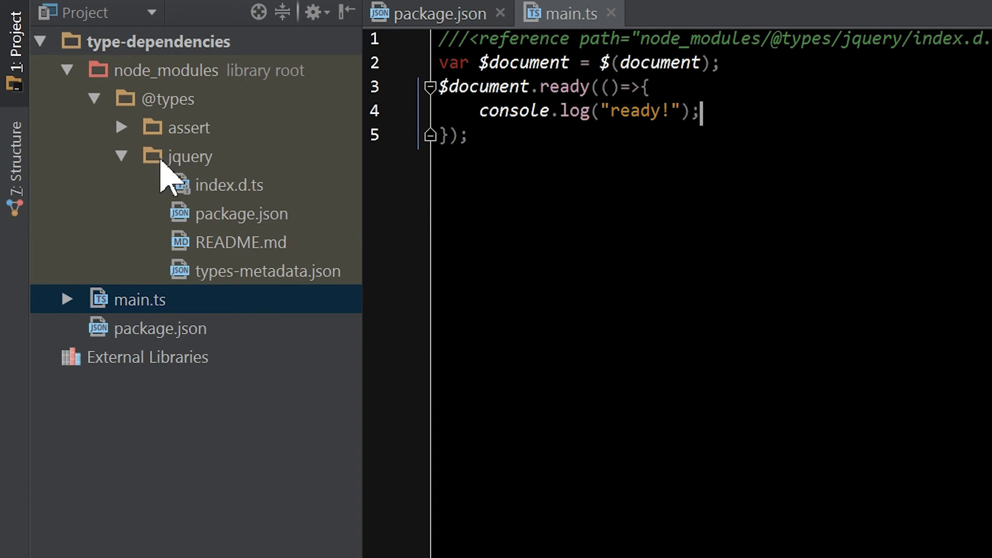
pyautogui.click(121, 159)
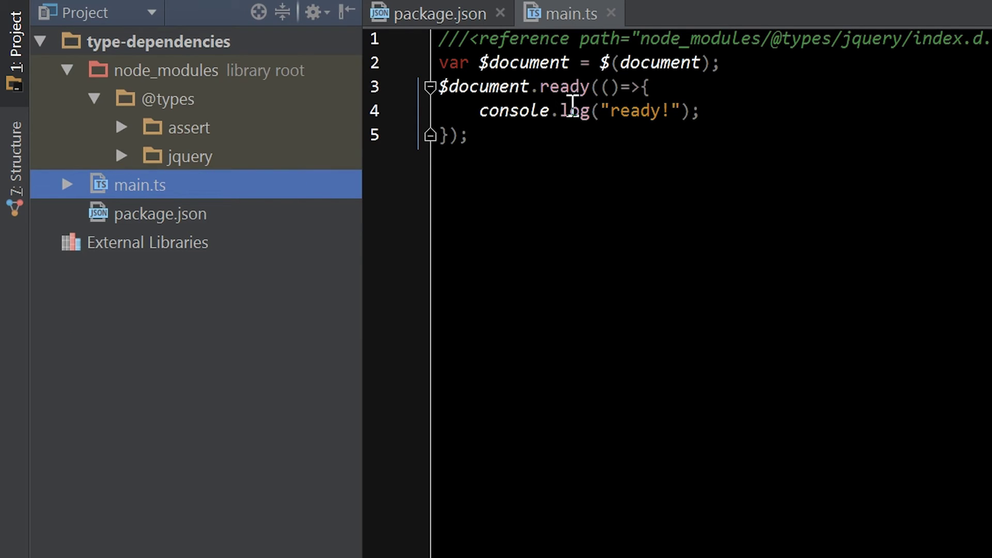
pyautogui.click(525, 63)
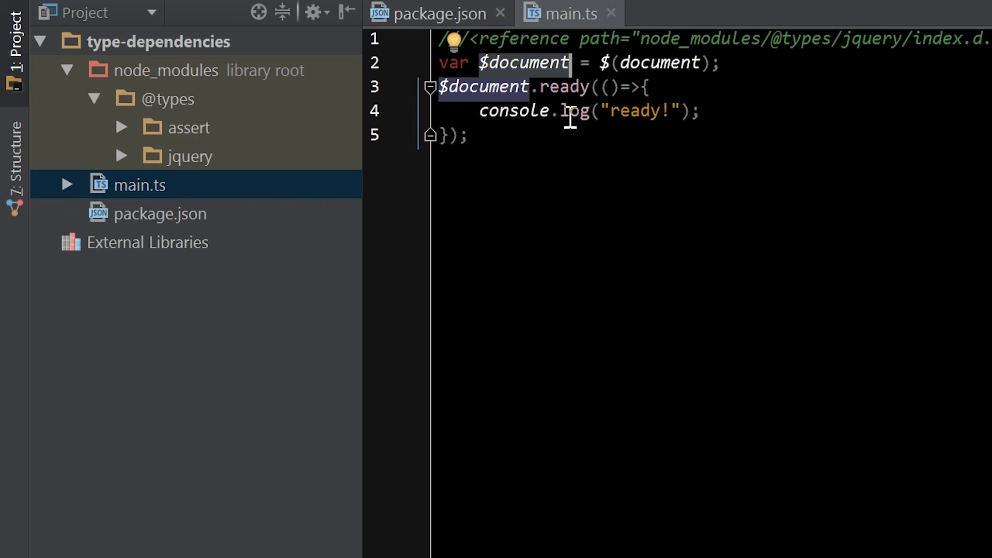
pyautogui.doubleClick(546, 91)
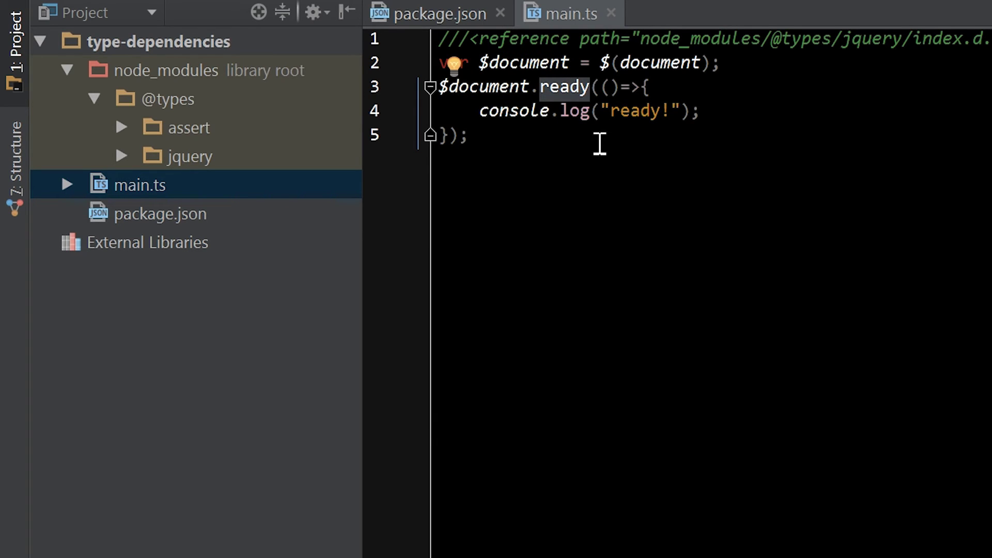
pyautogui.moveTo(478, 112); pyautogui.dragTo(721, 110)
pyautogui.click(712, 144)
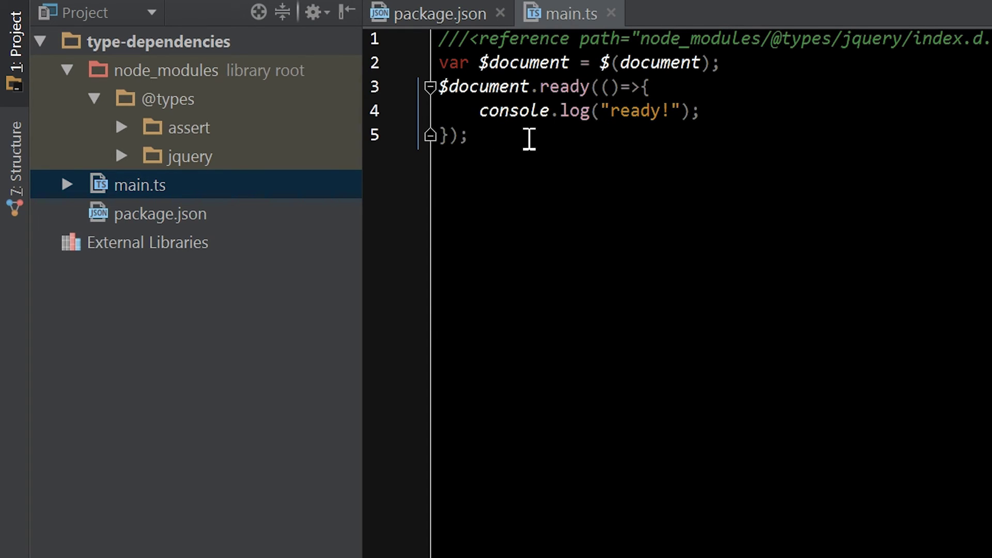
pyautogui.click(603, 63)
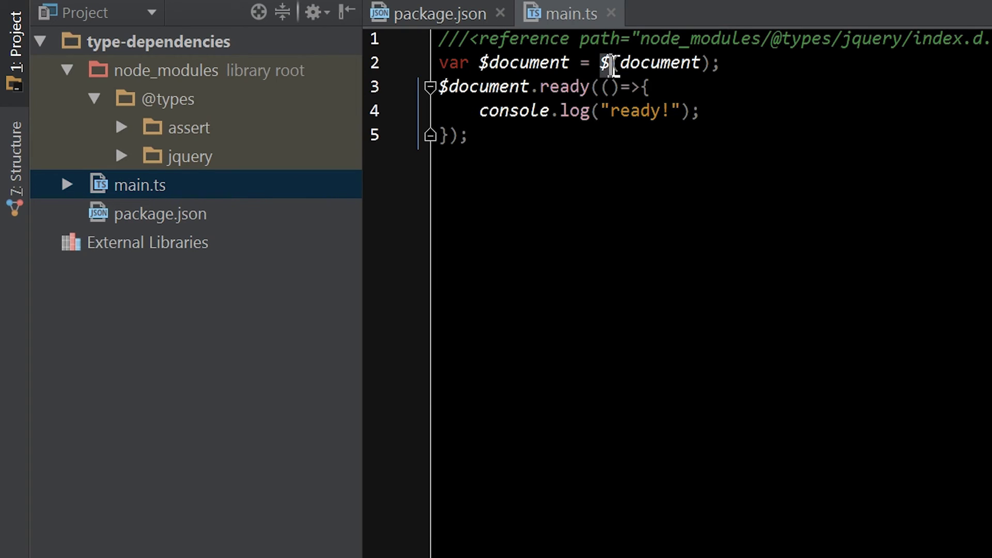
pyautogui.click(666, 177)
pyautogui.click(900, 77)
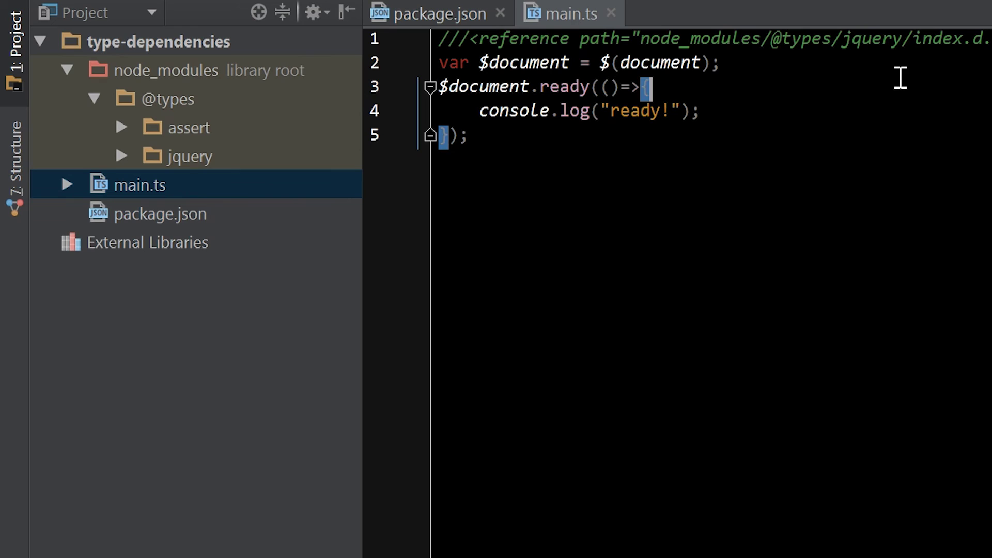
pyautogui.click(755, 116)
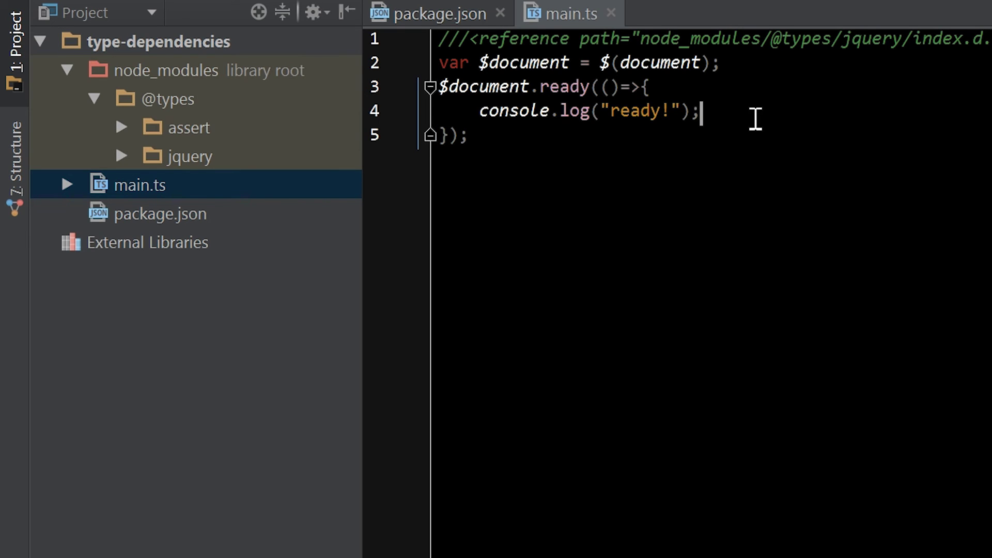